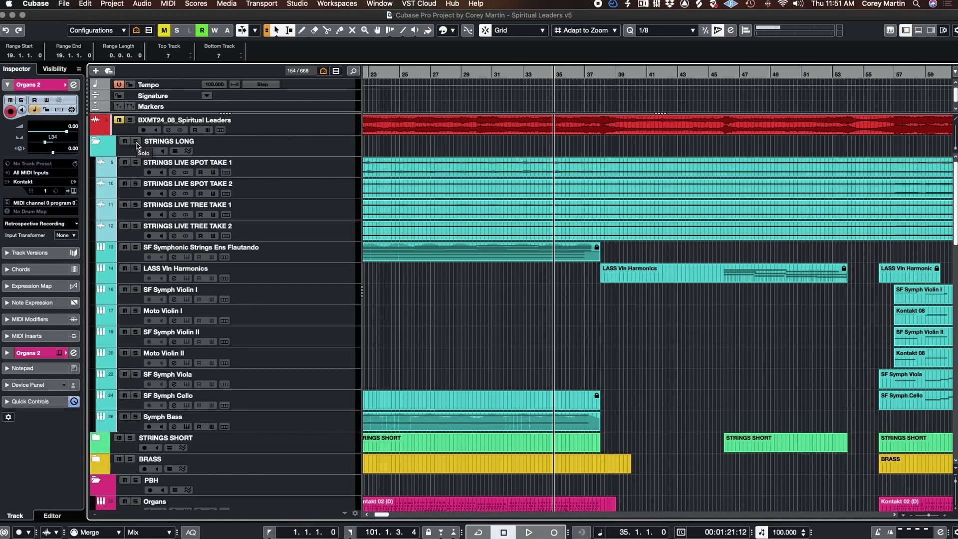
Step: Expand the STRINGS SHORT folder and audition its soloed short string parts from about bar 45
{"action": "scroll", "coordinate": [342, 280], "scroll_direction": "down", "scroll_amount": 4}
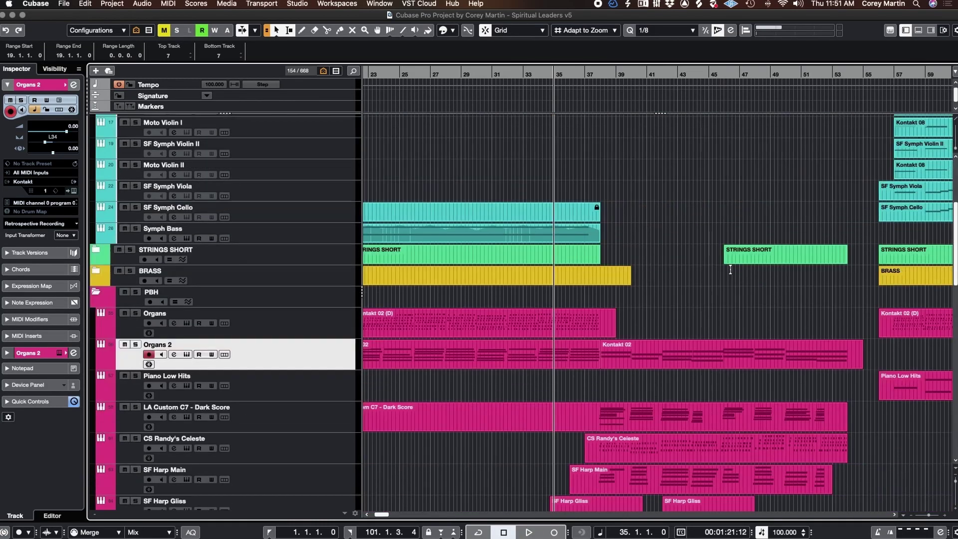
{"action": "left_click", "coordinate": [96, 251]}
{"action": "left_click", "coordinate": [717, 75]}
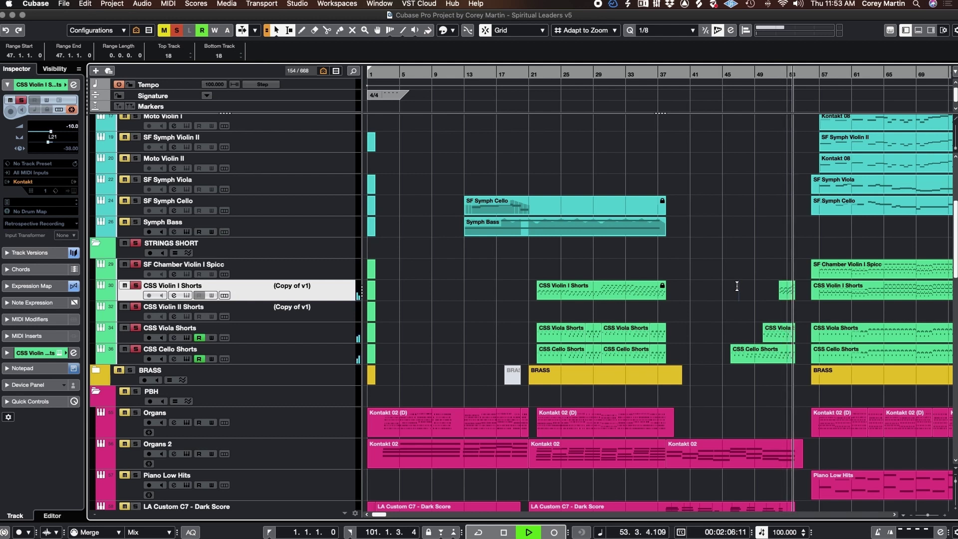
{"action": "scroll", "coordinate": [736, 286], "scroll_direction": "down", "scroll_amount": 1}
{"action": "scroll", "coordinate": [737, 286], "scroll_direction": "down", "scroll_amount": 5}
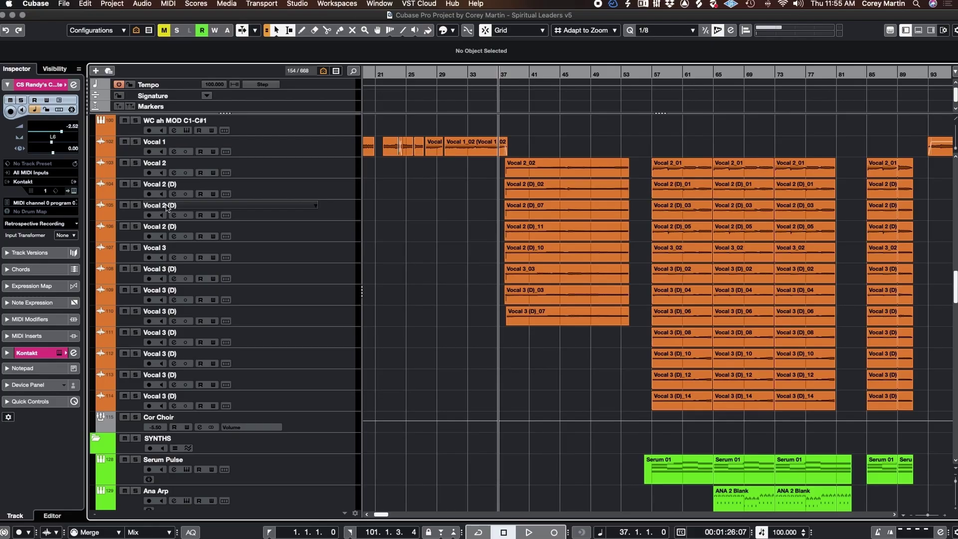
Step: Solo the CHOIR folder and play its vocal parts from bar 37
{"action": "scroll", "coordinate": [111, 215], "scroll_direction": "up", "scroll_amount": 5}
{"action": "left_click", "coordinate": [137, 226]}
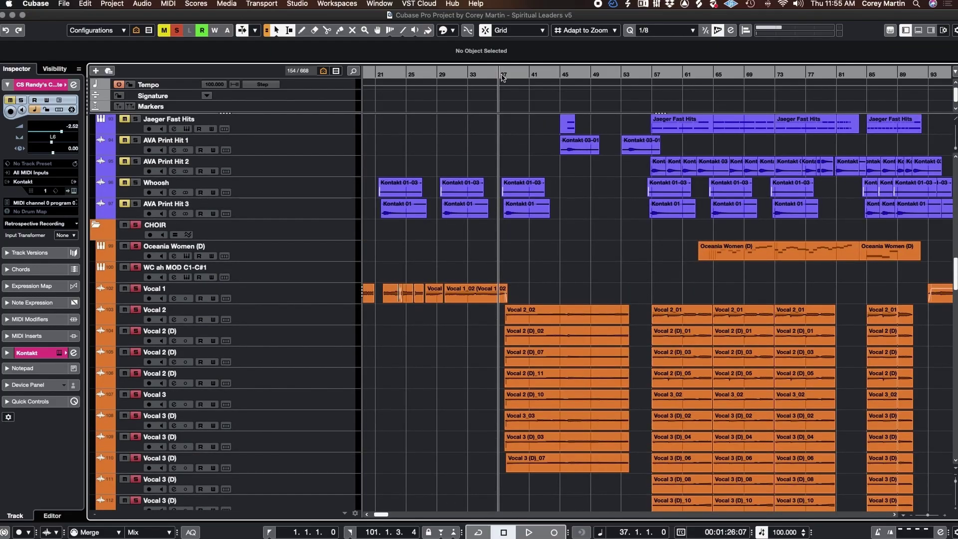
{"action": "key", "text": "space"}
{"action": "scroll", "coordinate": [538, 392], "scroll_direction": "up", "scroll_amount": 2}
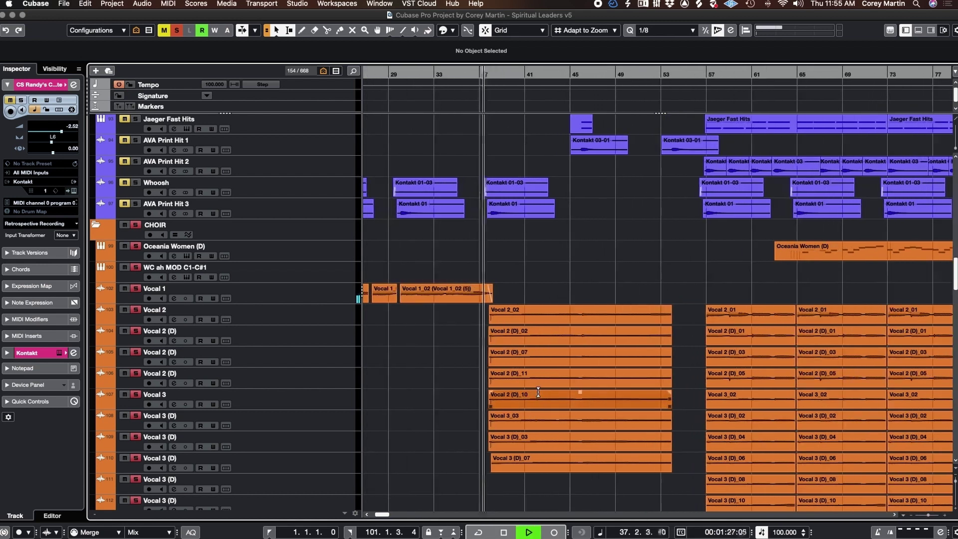
{"action": "key", "text": "space"}
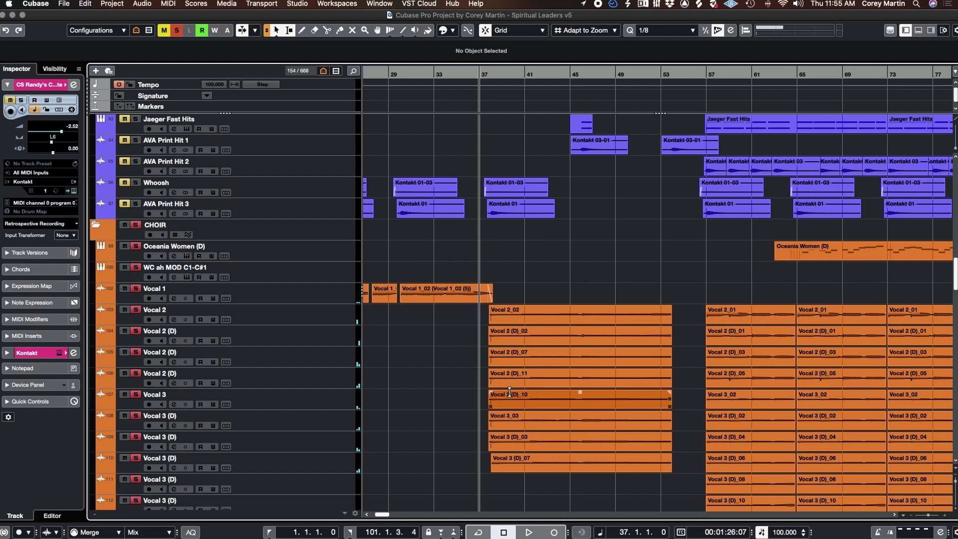
{"action": "scroll", "coordinate": [452, 390], "scroll_direction": "up", "scroll_amount": 2}
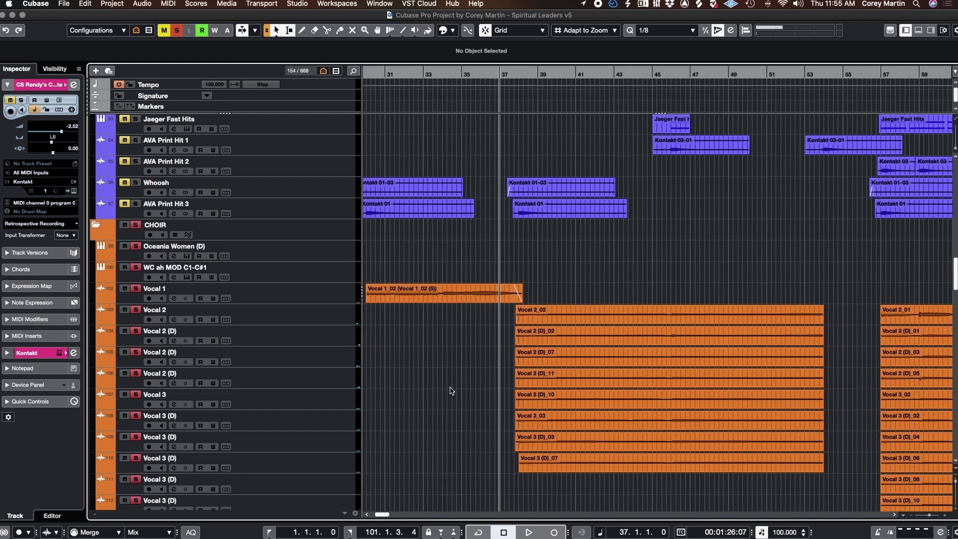
{"action": "key", "text": "space"}
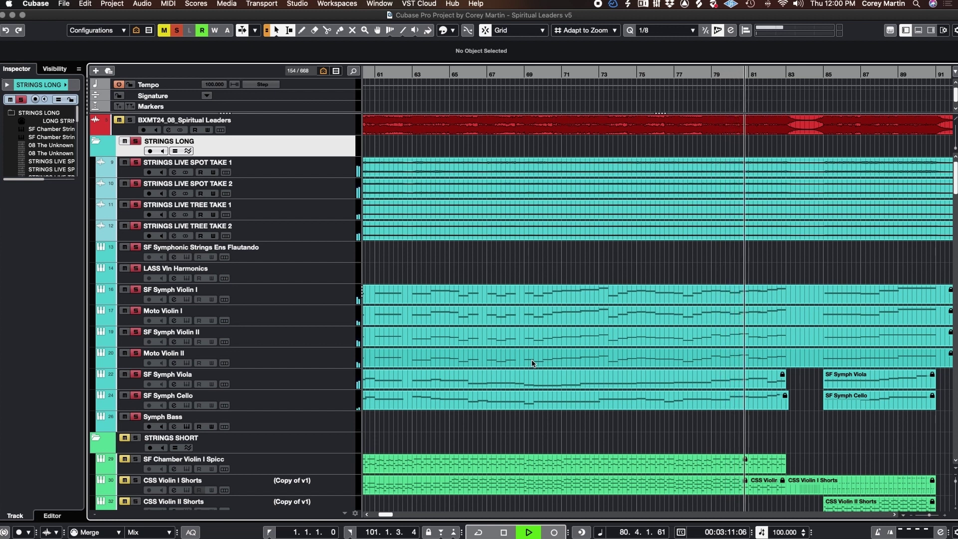
Step: Stop the STRINGS LONG playback and solo the STRINGS SHORT folder
{"action": "key", "text": "space"}
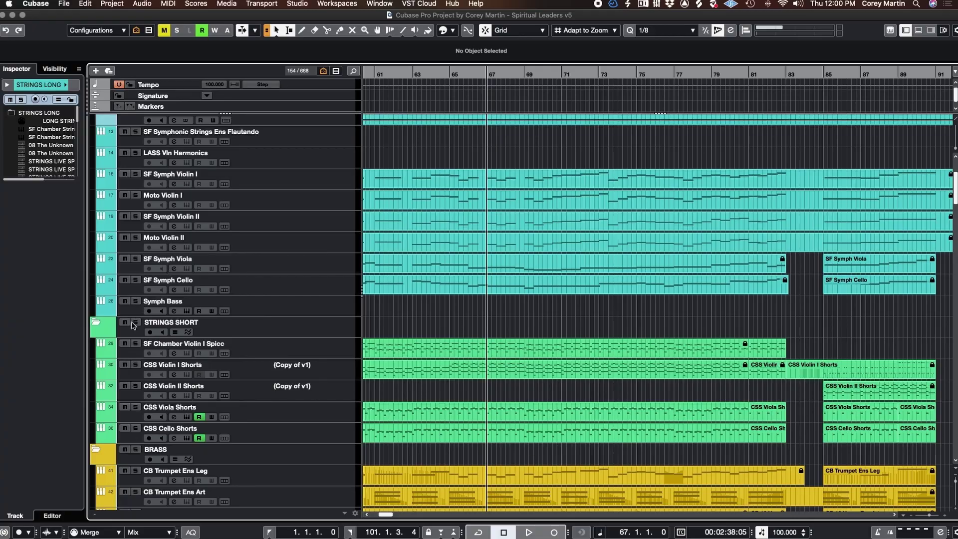
{"action": "left_click", "coordinate": [135, 322]}
{"action": "key", "text": "g"}
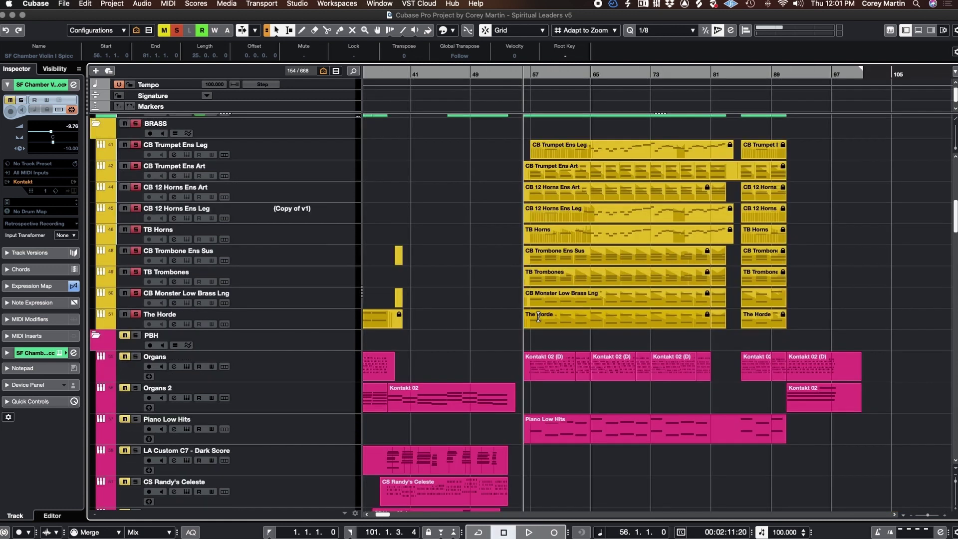
Step: Play the soloed percussion and hit tracks from bar 56
{"action": "scroll", "coordinate": [539, 317], "scroll_direction": "up", "scroll_amount": 1}
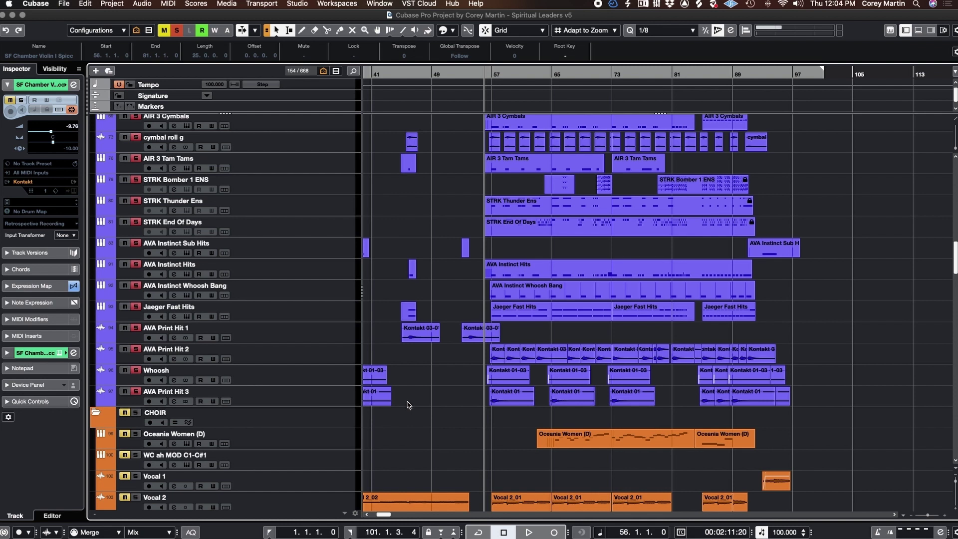
{"action": "key", "text": "space"}
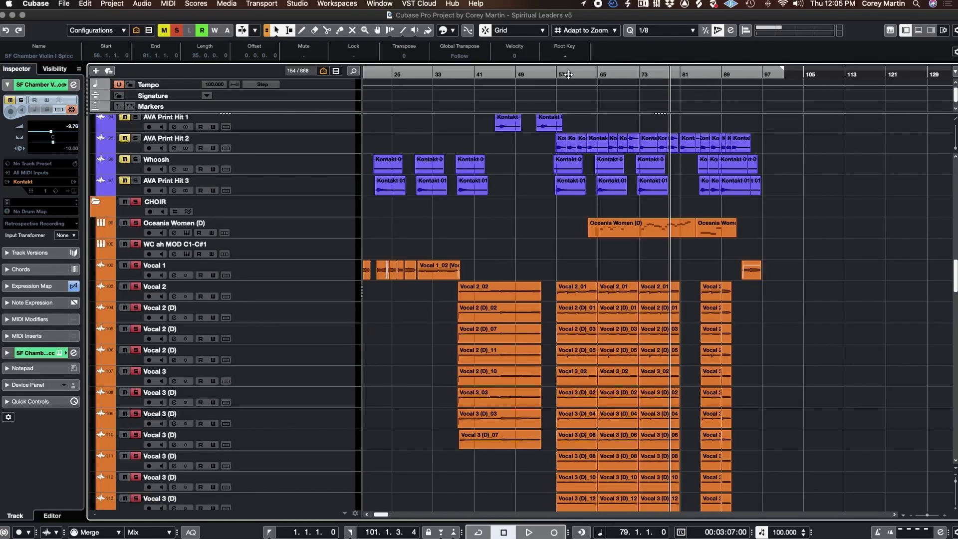
Step: Set the playback position to bar 57, audition the soloed CHOIR vocals, and stop playback
{"action": "left_click", "coordinate": [562, 76]}
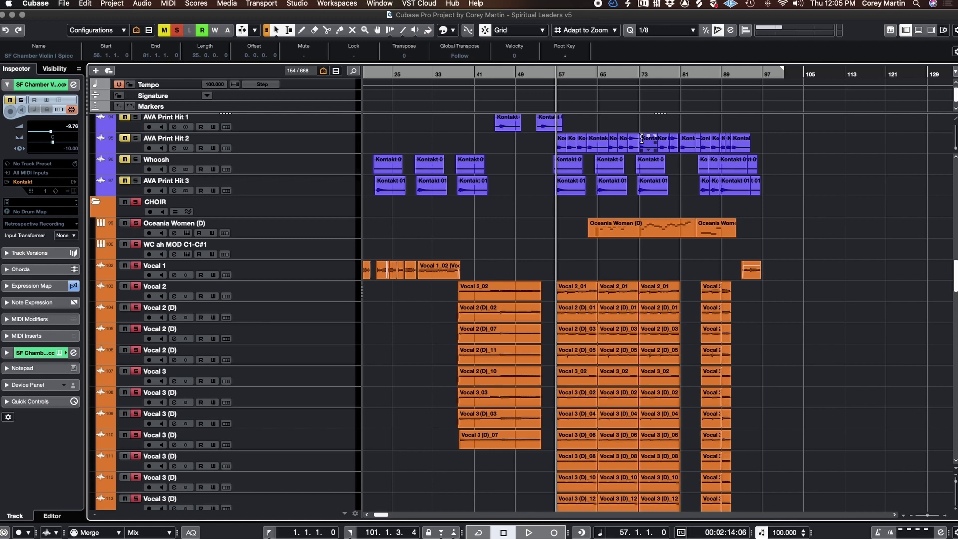
{"action": "scroll", "coordinate": [567, 331], "scroll_direction": "up", "scroll_amount": 2}
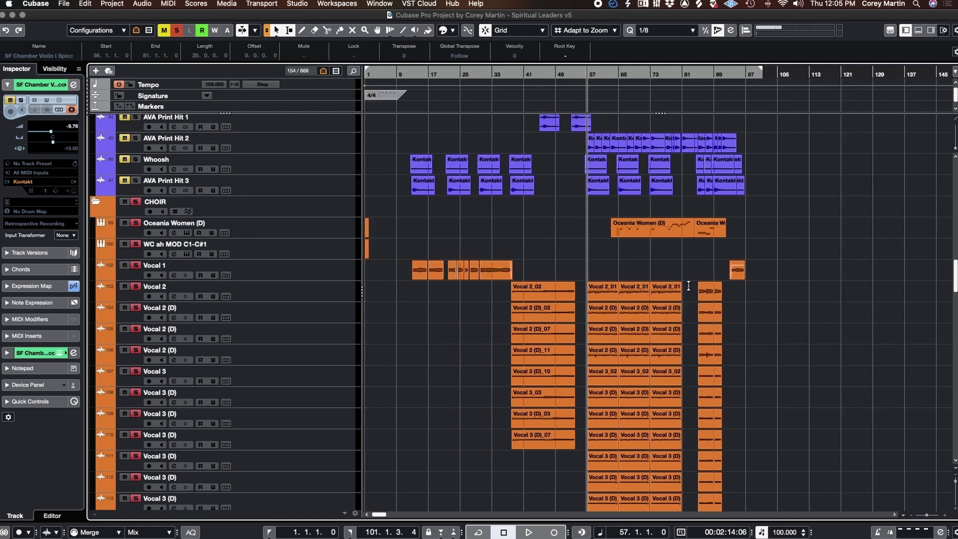
{"action": "scroll", "coordinate": [567, 331], "scroll_direction": "down", "scroll_amount": 4}
{"action": "key", "text": "space"}
{"action": "scroll", "coordinate": [567, 331], "scroll_direction": "up", "scroll_amount": 2}
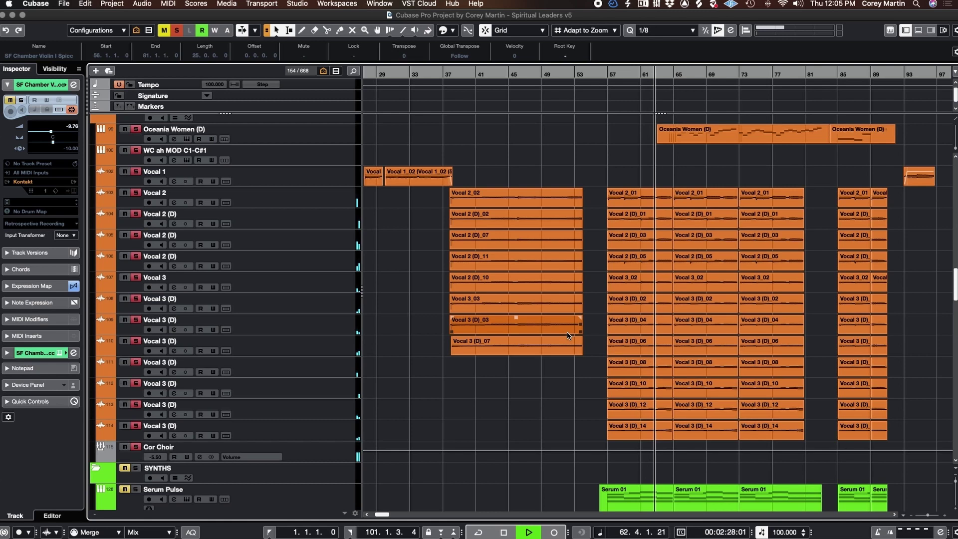
{"action": "key", "text": "space"}
{"action": "scroll", "coordinate": [316, 423], "scroll_direction": "down", "scroll_amount": 3}
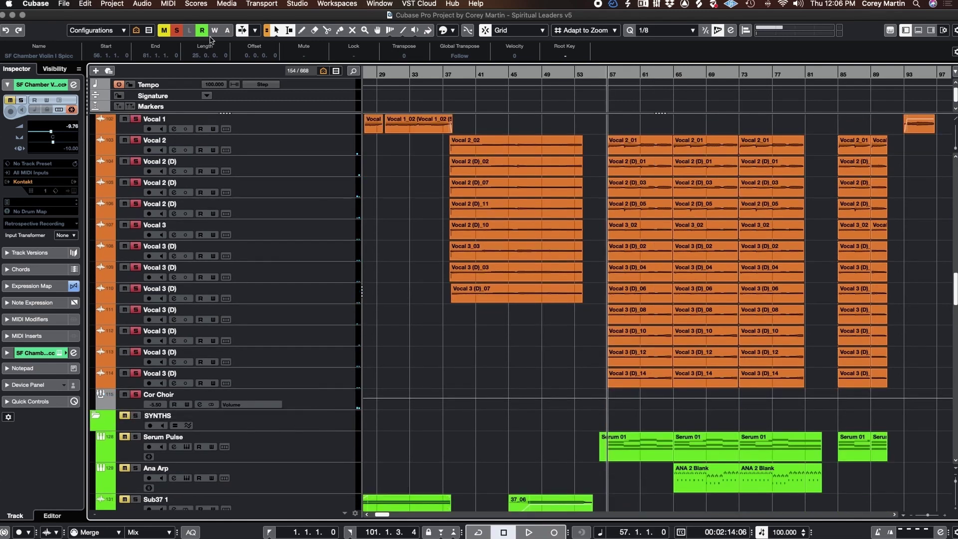
Step: Clear all active solos, solo the Ana Arp track in the SYNTHS folder, and audition it
{"action": "left_click", "coordinate": [179, 33]}
{"action": "scroll", "coordinate": [322, 297], "scroll_direction": "down", "scroll_amount": 10}
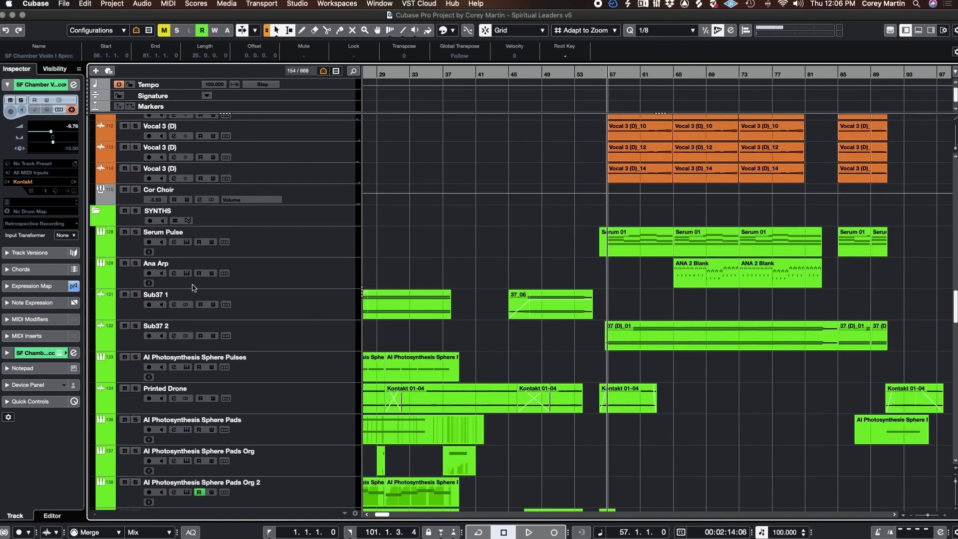
{"action": "left_click", "coordinate": [135, 263]}
{"action": "key", "text": "space"}
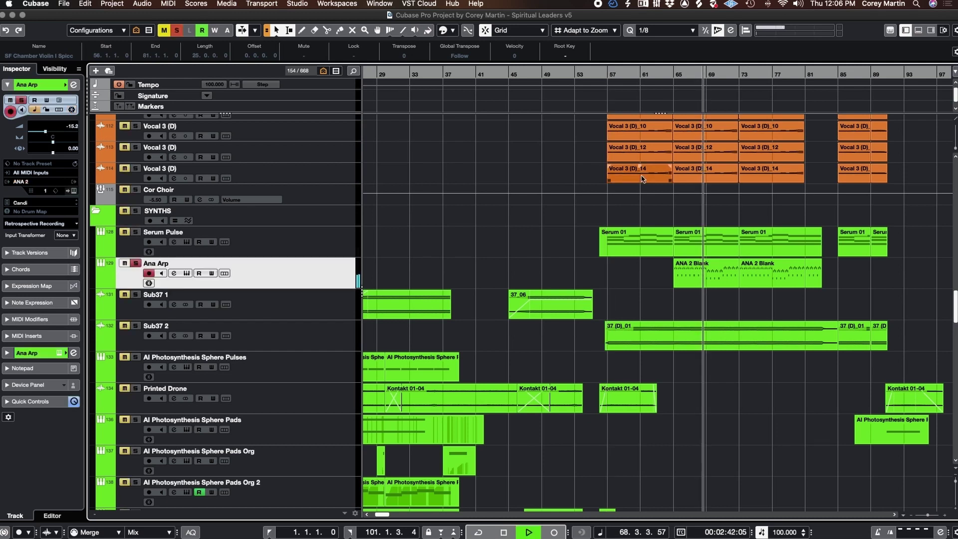
{"action": "key", "text": "h"}
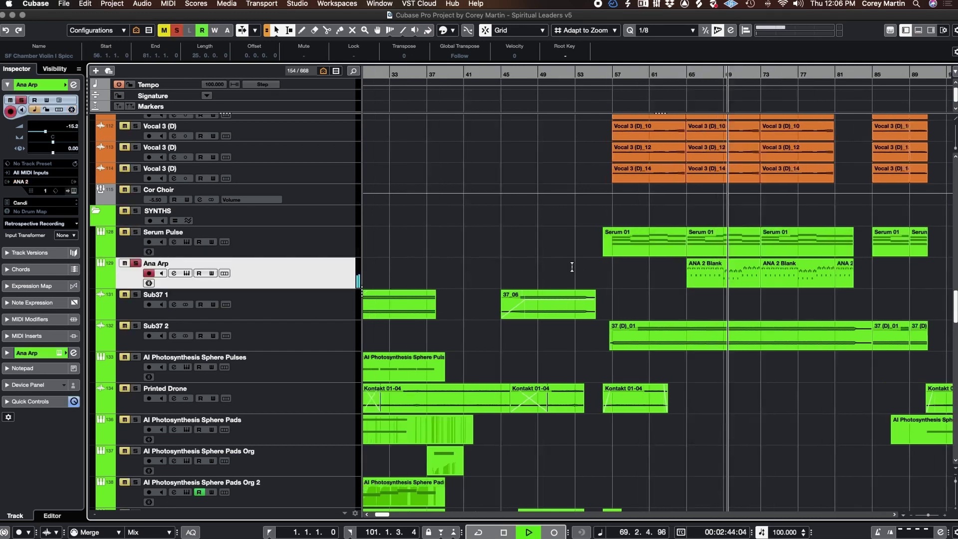
{"action": "key", "text": "space"}
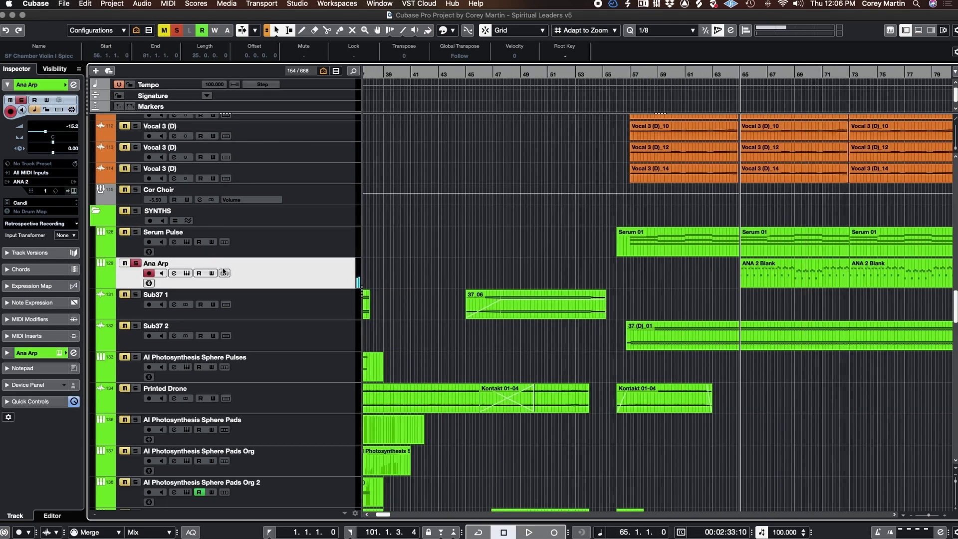
Step: Solo the Sub37 2 track alongside Ana Arp and play both from bar 65
{"action": "left_click", "coordinate": [553, 311]}
{"action": "key", "text": "space"}
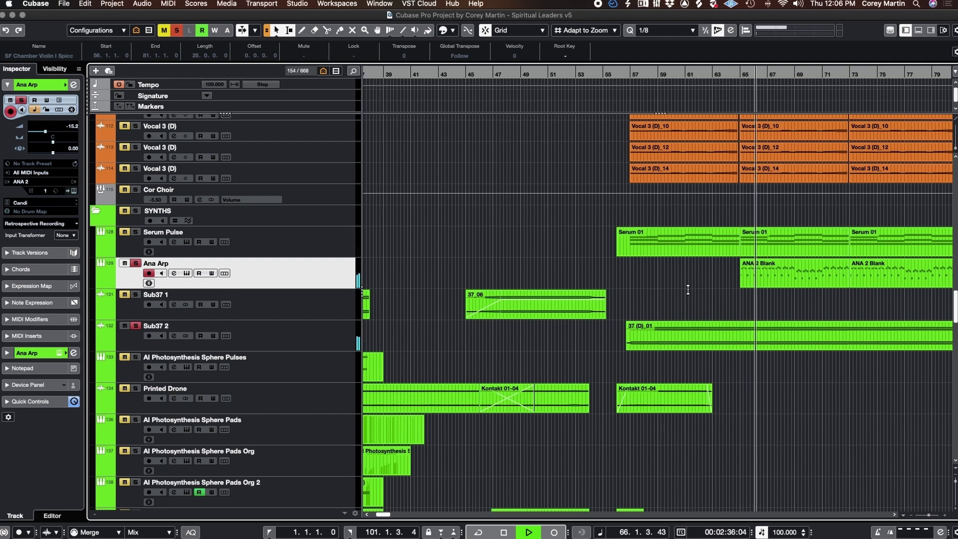
{"action": "scroll", "coordinate": [687, 289], "scroll_direction": "down", "scroll_amount": 2}
{"action": "key", "text": "g"}
{"action": "key", "text": "g"}
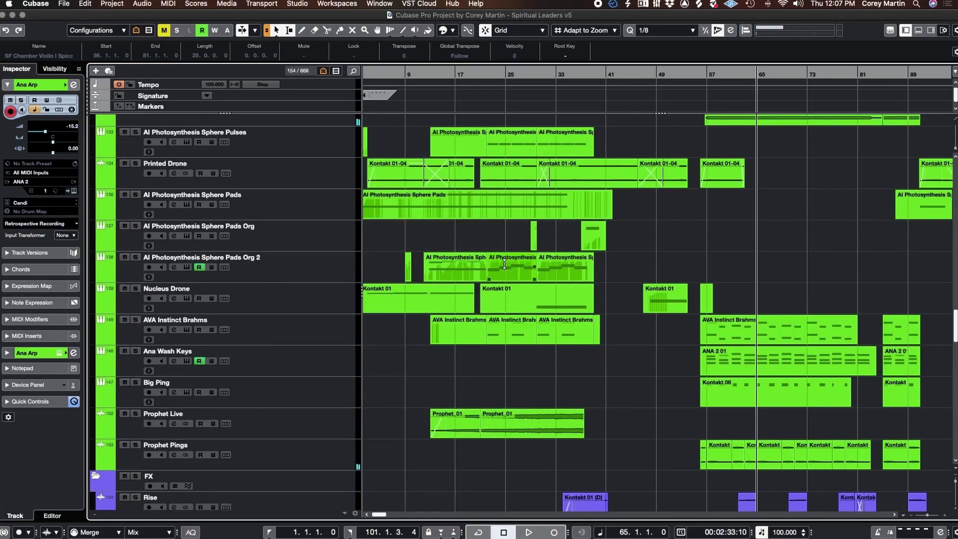
Step: Solo the AVA Instinct Brahms track, play it from bar 57, and stop playback
{"action": "left_click", "coordinate": [136, 320]}
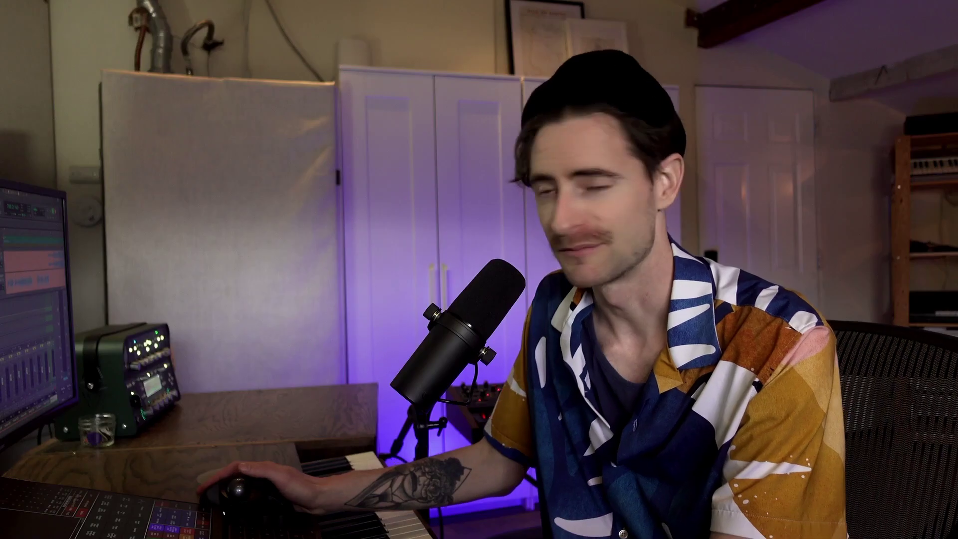
{"action": "double_click", "coordinate": [707, 75]}
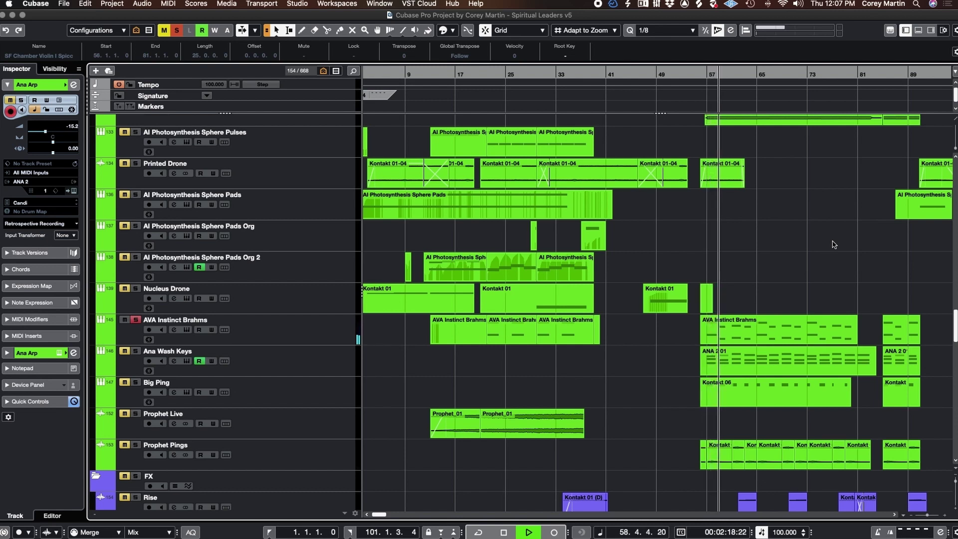
{"action": "key", "text": "space"}
Step: Unsolo AVA Instinct Brahms, solo Big Ping and Prophet Pings, and play the two together from bar 57
{"action": "left_click", "coordinate": [136, 320]}
{"action": "left_click", "coordinate": [135, 382]}
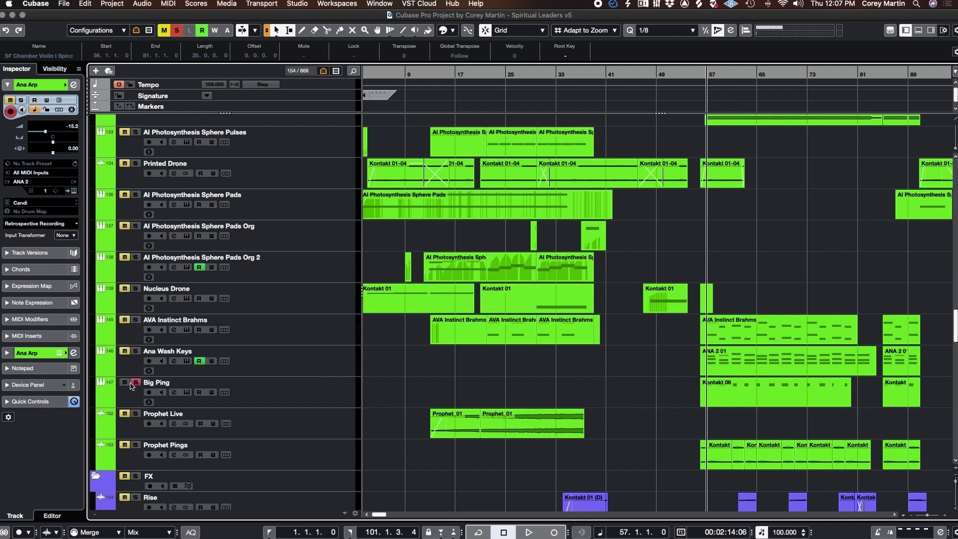
{"action": "left_click", "coordinate": [135, 445]}
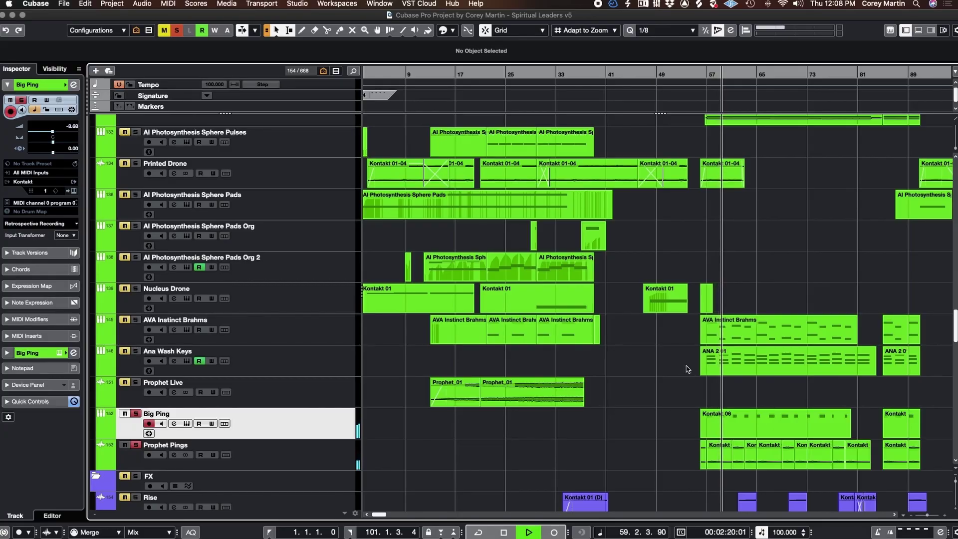
{"action": "scroll", "coordinate": [687, 369], "scroll_direction": "down", "scroll_amount": 1}
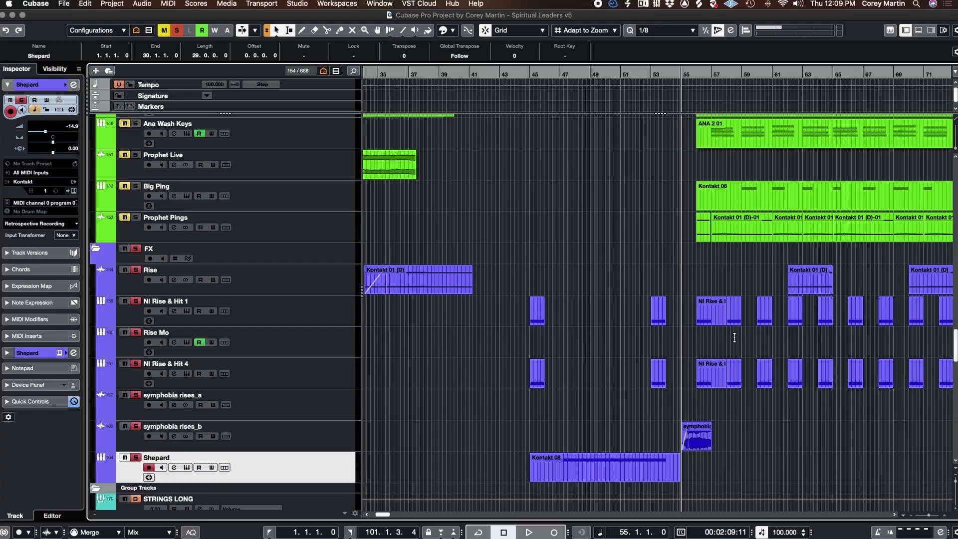
Step: Look over the soloed FX folder's rise and hit tracks across the timeline around bar 55
{"action": "key", "text": "g"}
{"action": "key", "text": "g"}
{"action": "key", "text": "g"}
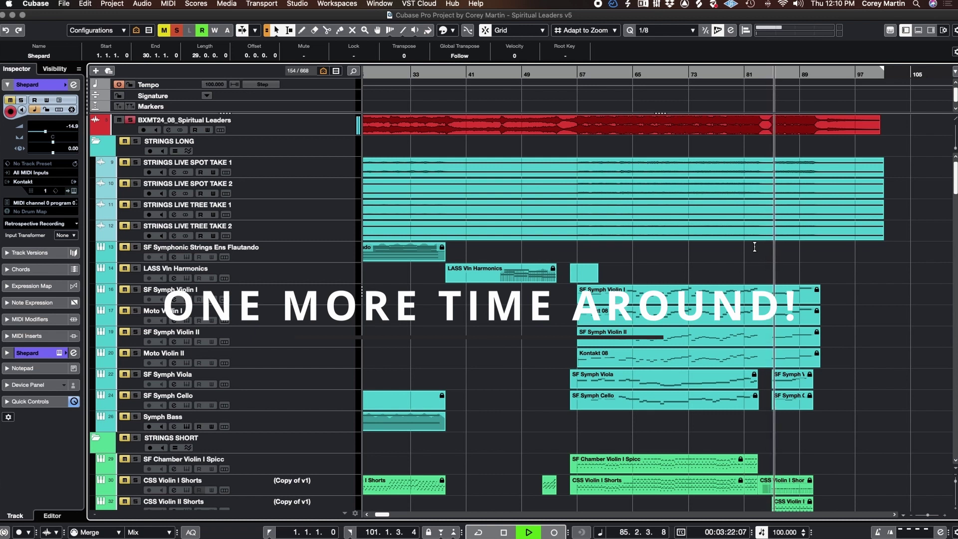
Step: Examine the full arrangement from strings down through brass and organs while the soloed BXMT24_08_Spiritual Leaders mix plays
{"action": "key", "text": "g"}
{"action": "scroll", "coordinate": [754, 246], "scroll_direction": "down", "scroll_amount": 3}
{"action": "scroll", "coordinate": [754, 246], "scroll_direction": "down", "scroll_amount": 5}
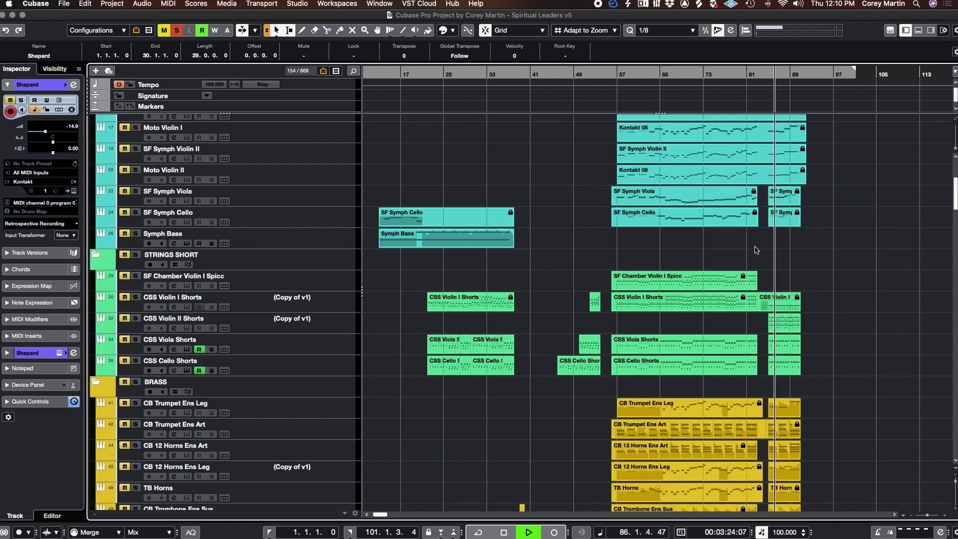
{"action": "key", "text": "g"}
{"action": "scroll", "coordinate": [707, 250], "scroll_direction": "down", "scroll_amount": 8}
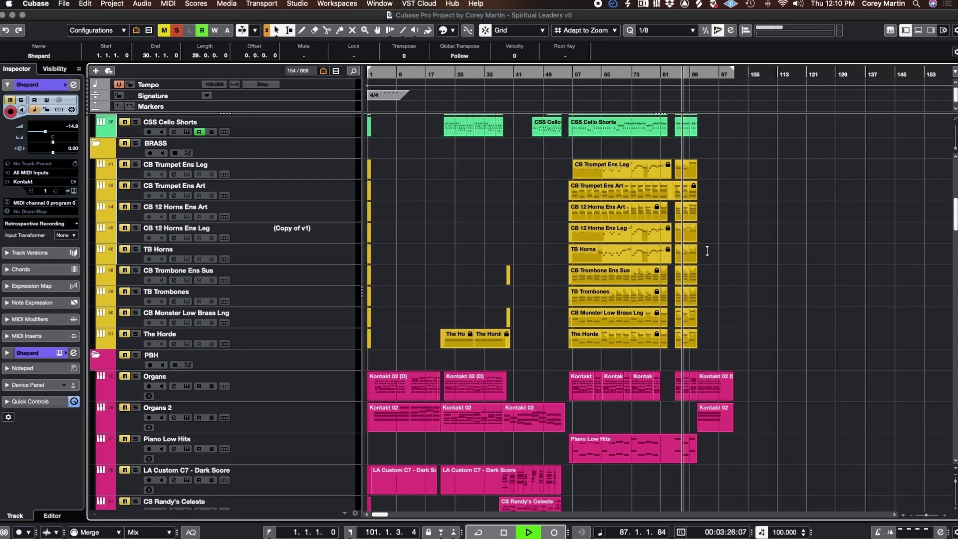
{"action": "scroll", "coordinate": [707, 250], "scroll_direction": "down", "scroll_amount": 2}
{"action": "scroll", "coordinate": [706, 251], "scroll_direction": "down", "scroll_amount": 10}
{"action": "scroll", "coordinate": [707, 251], "scroll_direction": "up", "scroll_amount": 20}
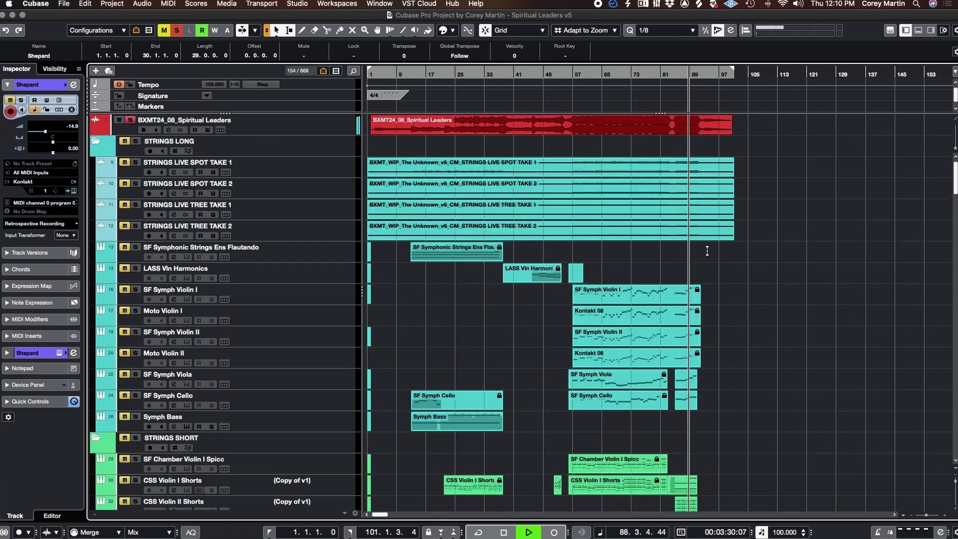